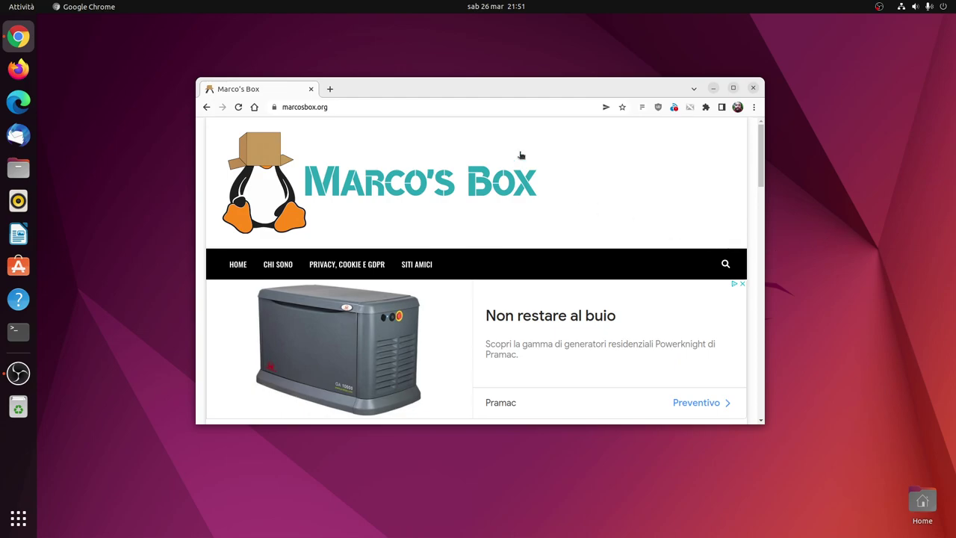
# Step: Reposition the browser window lower on the desktop, check minimizing and restoring it, and leave it minimized
pyautogui.moveTo(526, 90); pyautogui.dragTo(524, 136)
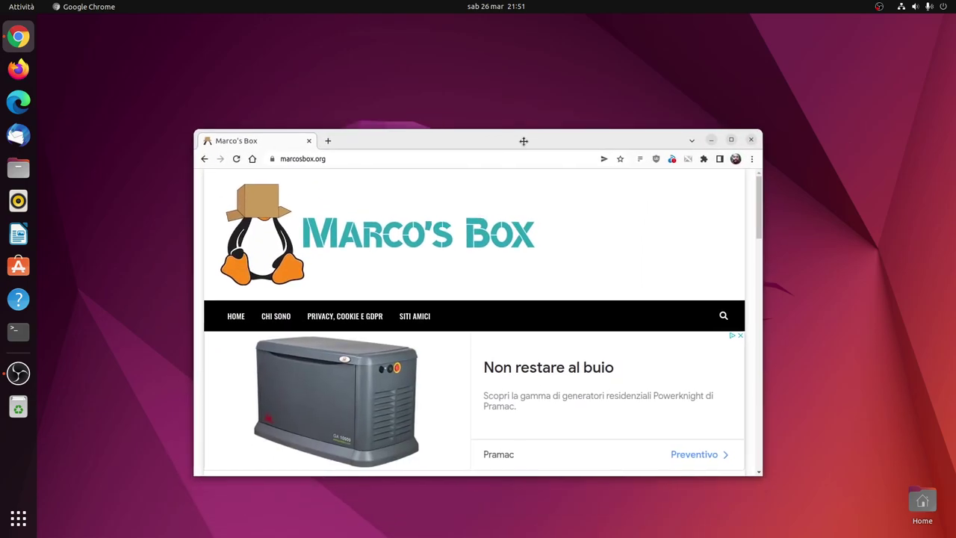
pyautogui.click(711, 140)
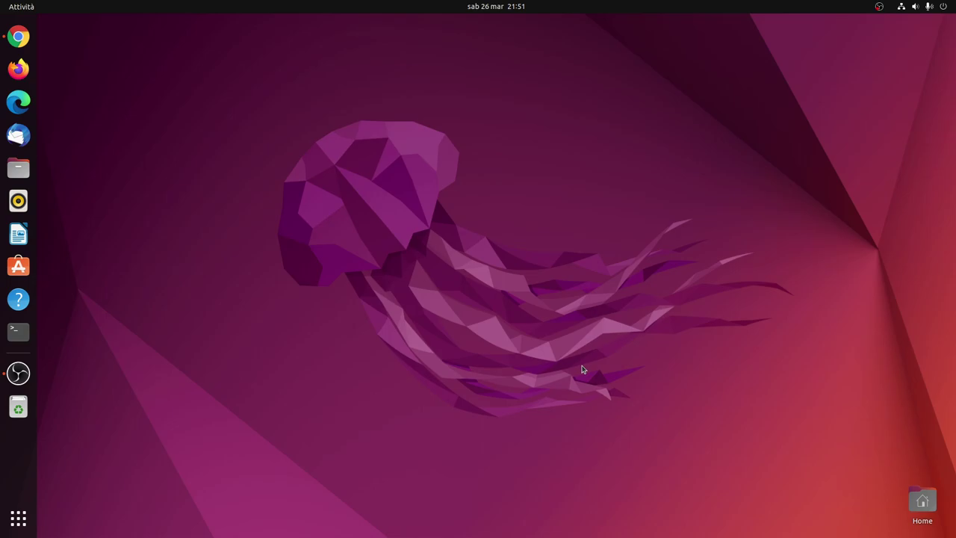
pyautogui.click(18, 36)
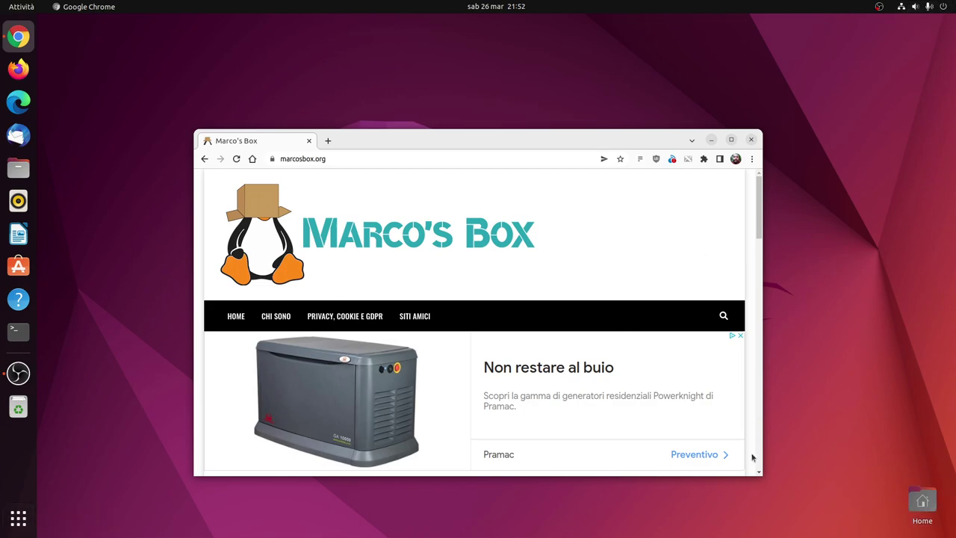
pyautogui.click(712, 141)
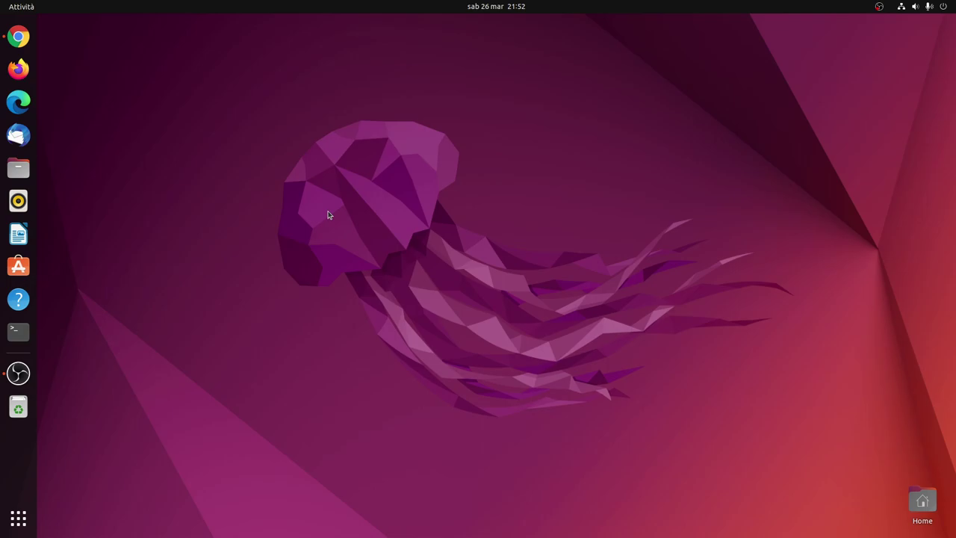
# Step: Open the Home folder in the file manager and the Aspetto page of the system settings in front of it
pyautogui.click(18, 169)
pyautogui.moveTo(266, 105); pyautogui.dragTo(346, 109)
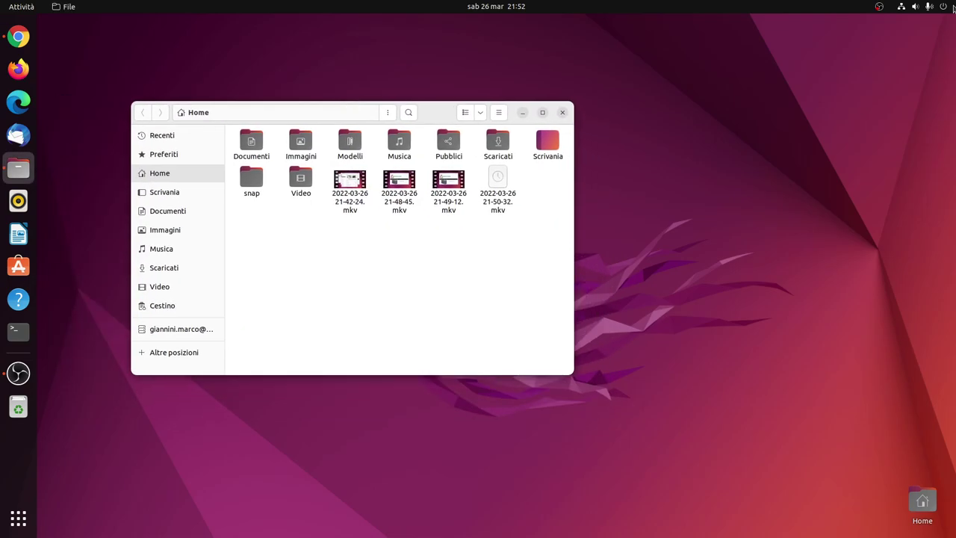
pyautogui.click(915, 6)
pyautogui.click(853, 109)
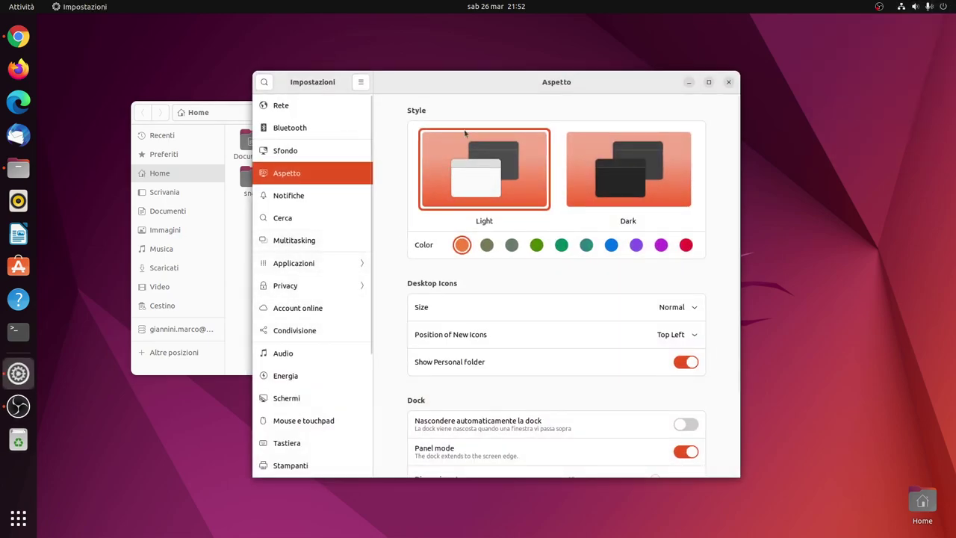
pyautogui.moveTo(531, 84); pyautogui.dragTo(492, 89)
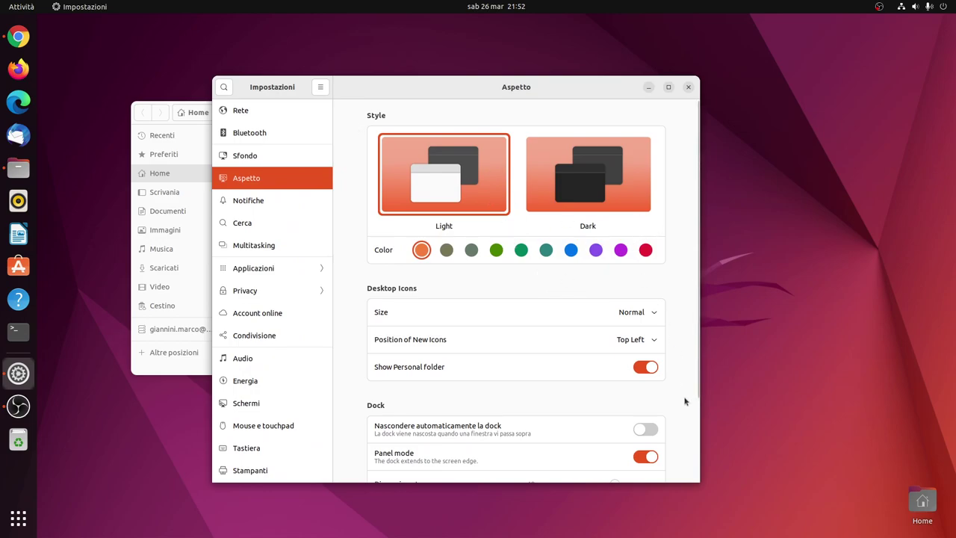
# Step: Switch the desktop style to Dark and check the file manager window in that style
pyautogui.click(601, 179)
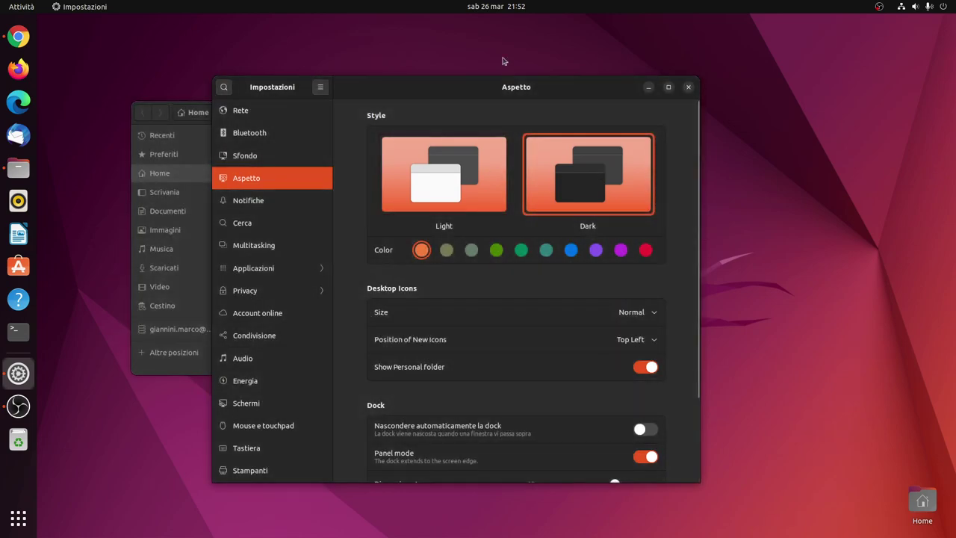
pyautogui.moveTo(483, 88); pyautogui.dragTo(528, 102)
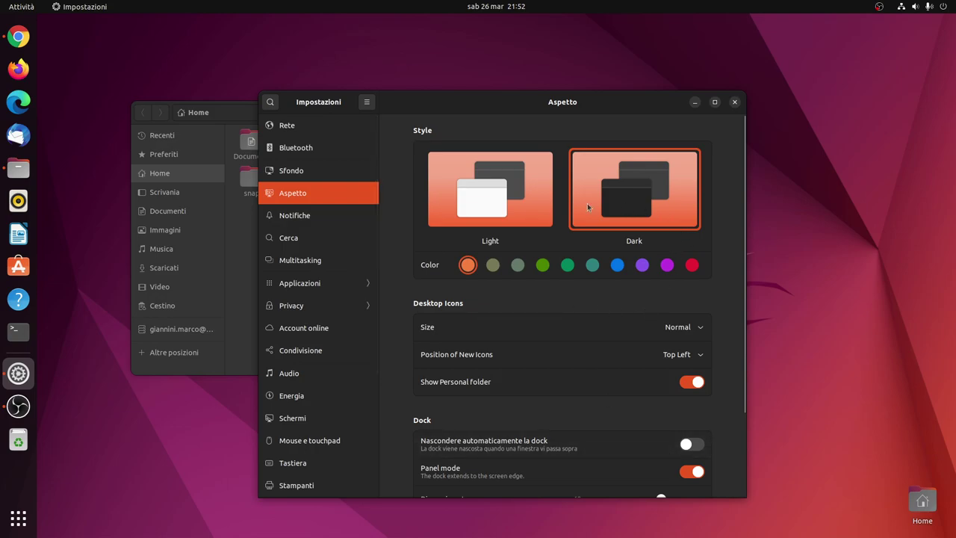
pyautogui.click(248, 291)
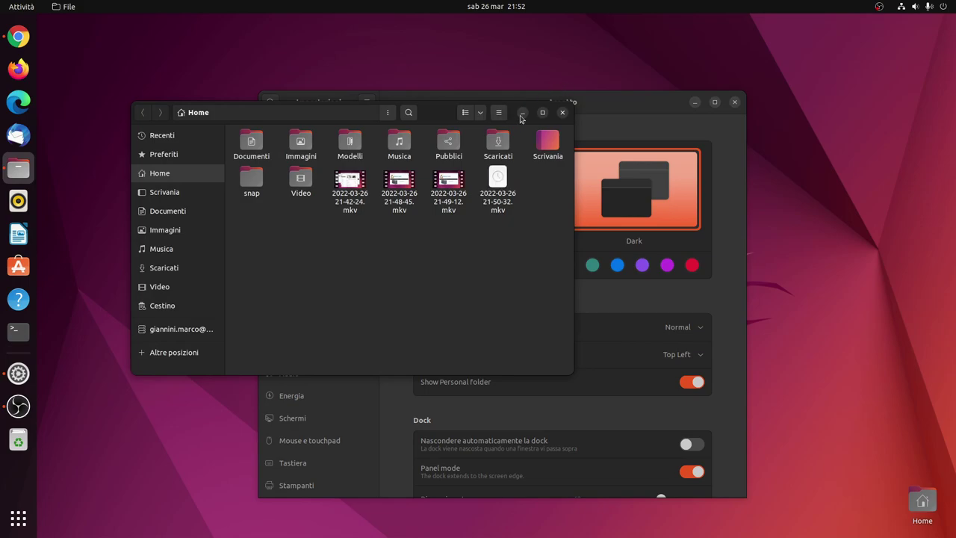
pyautogui.click(522, 114)
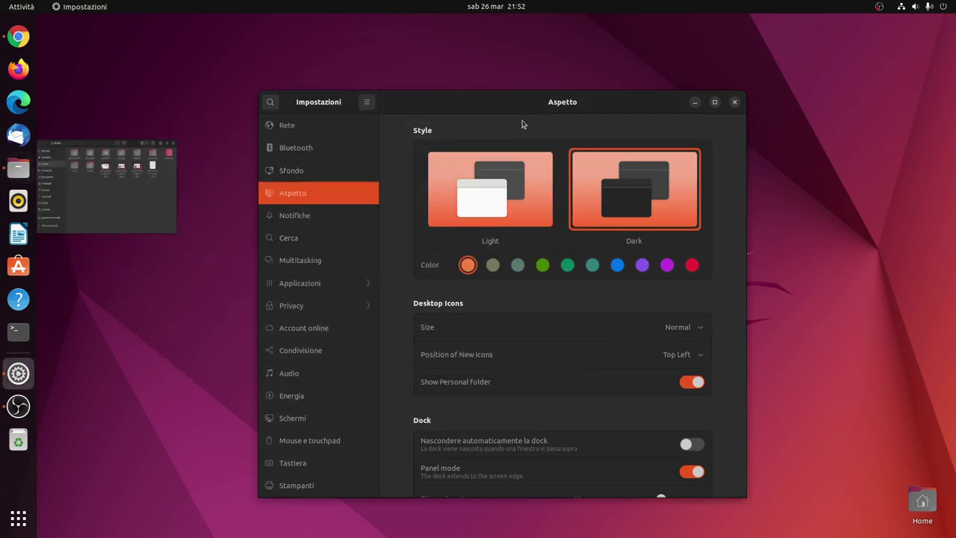
pyautogui.click(19, 169)
pyautogui.click(644, 119)
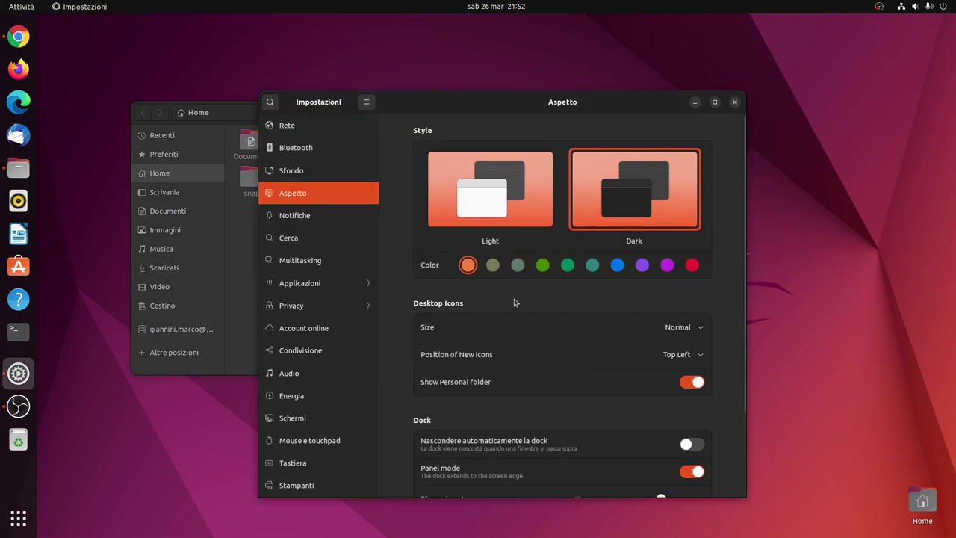
# Step: Set the accent colour to Prussian Green and check the folder icons in the uncovered file manager window
pyautogui.click(593, 268)
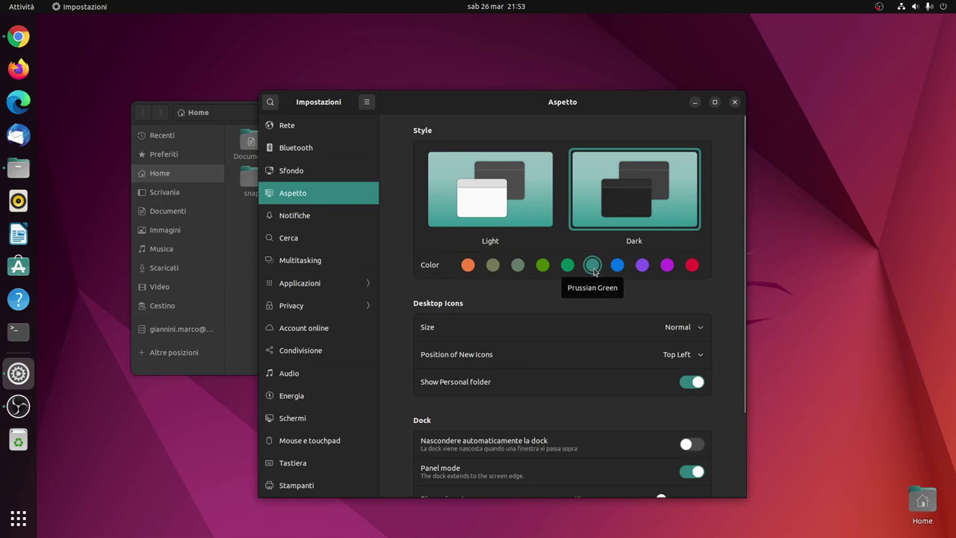
pyautogui.moveTo(555, 107); pyautogui.dragTo(626, 103)
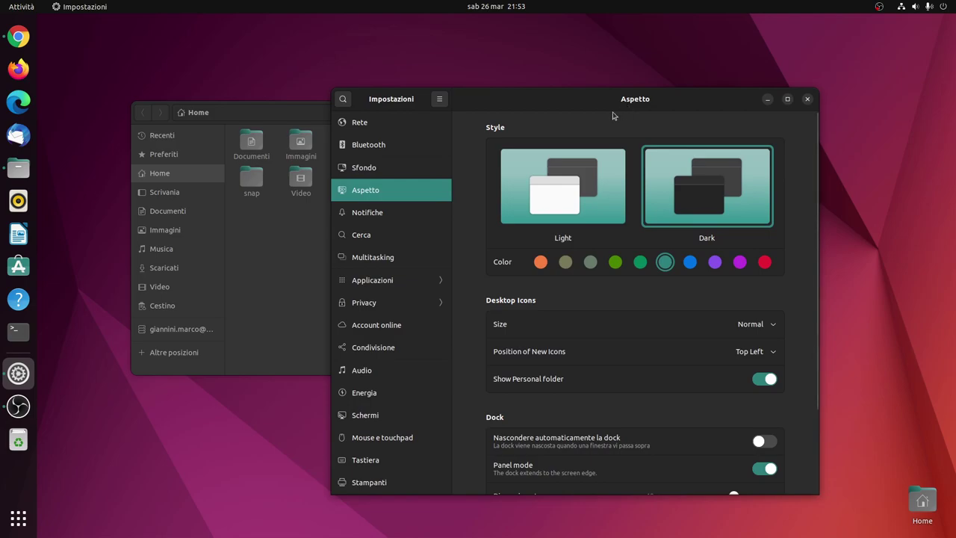
pyautogui.click(272, 288)
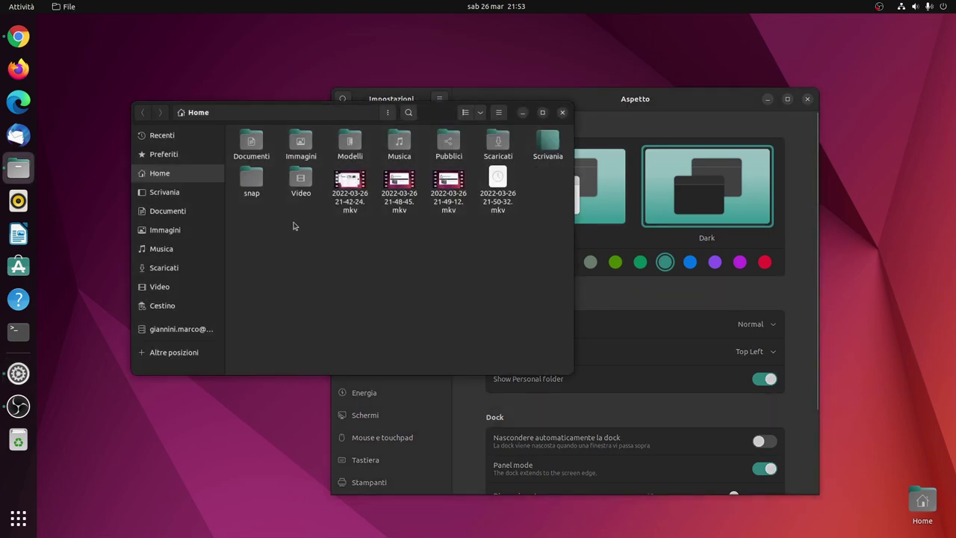
pyautogui.moveTo(434, 122); pyautogui.dragTo(367, 153)
pyautogui.click(640, 108)
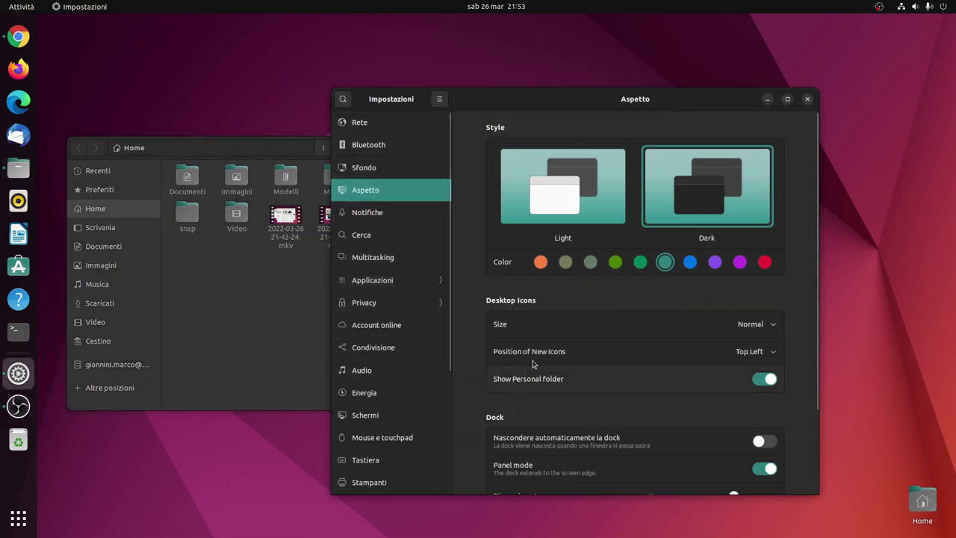
pyautogui.click(231, 286)
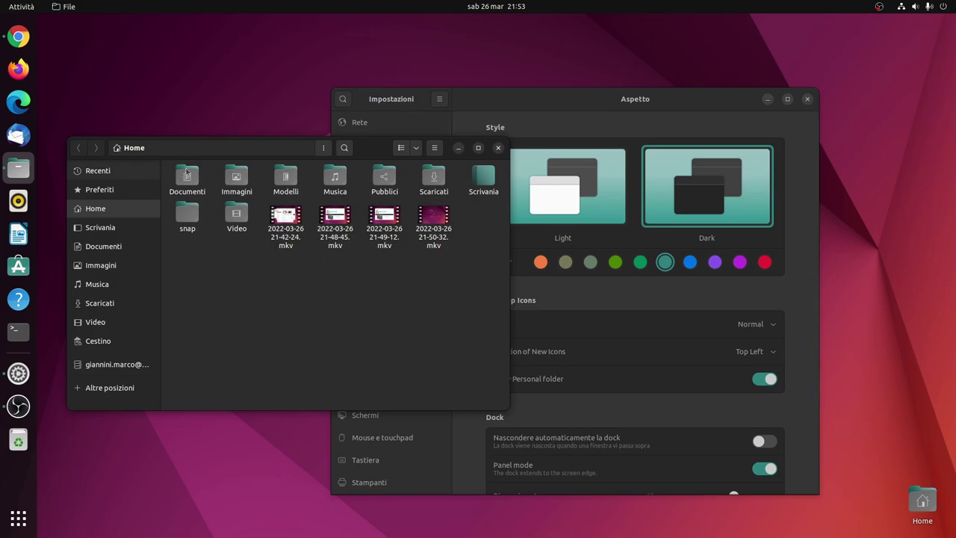
pyautogui.click(658, 258)
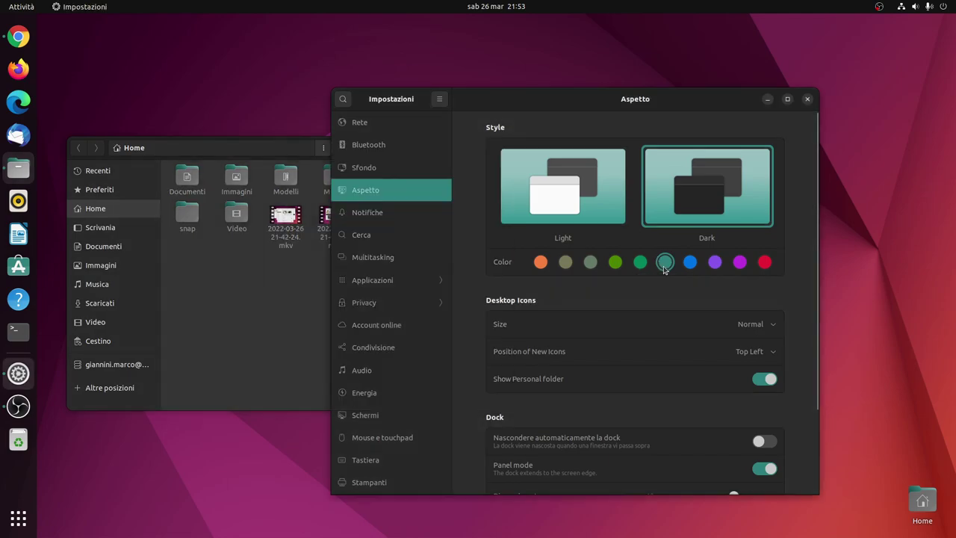
pyautogui.click(196, 326)
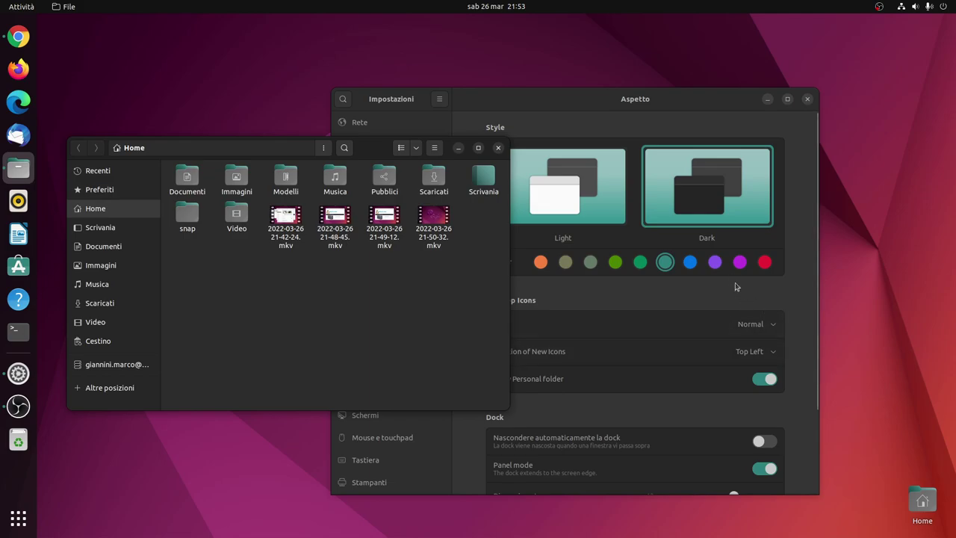
# Step: Set the accent colour to Blue and the style to Light, checking the Home folder window with each
pyautogui.click(691, 266)
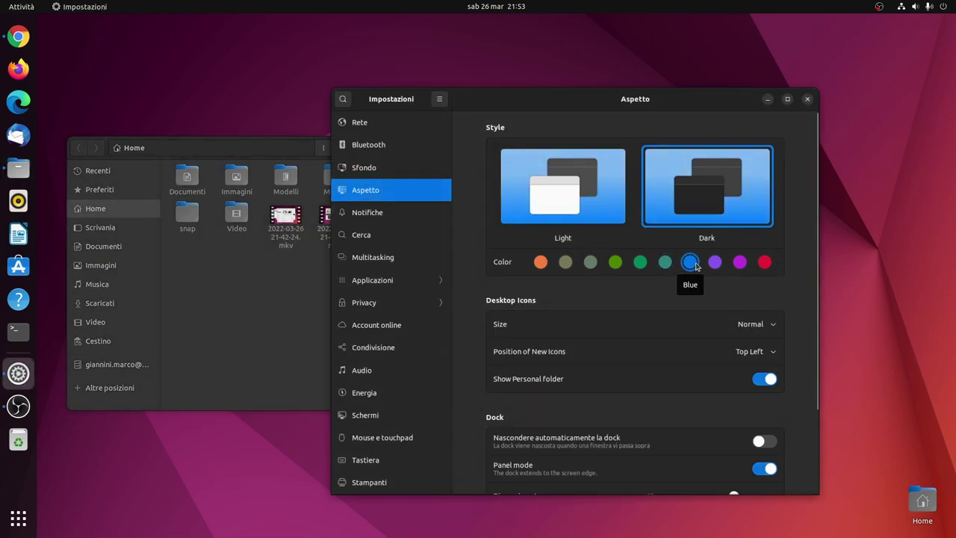
pyautogui.click(247, 314)
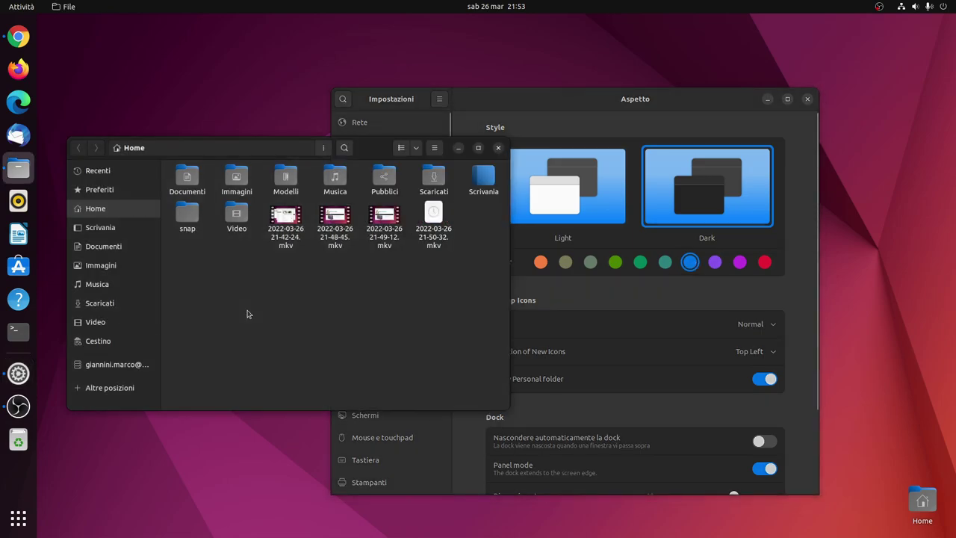
pyautogui.click(569, 216)
pyautogui.click(569, 216)
pyautogui.click(267, 309)
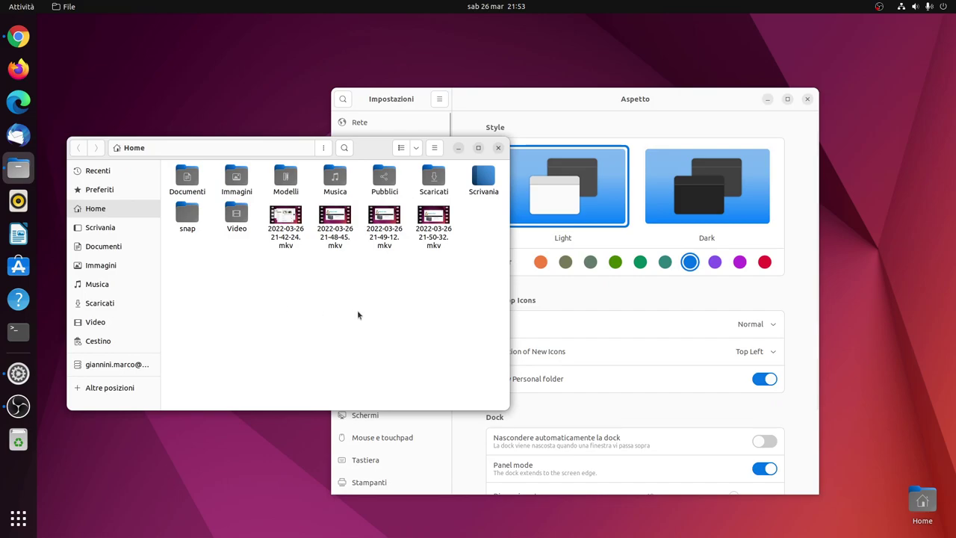
pyautogui.click(781, 271)
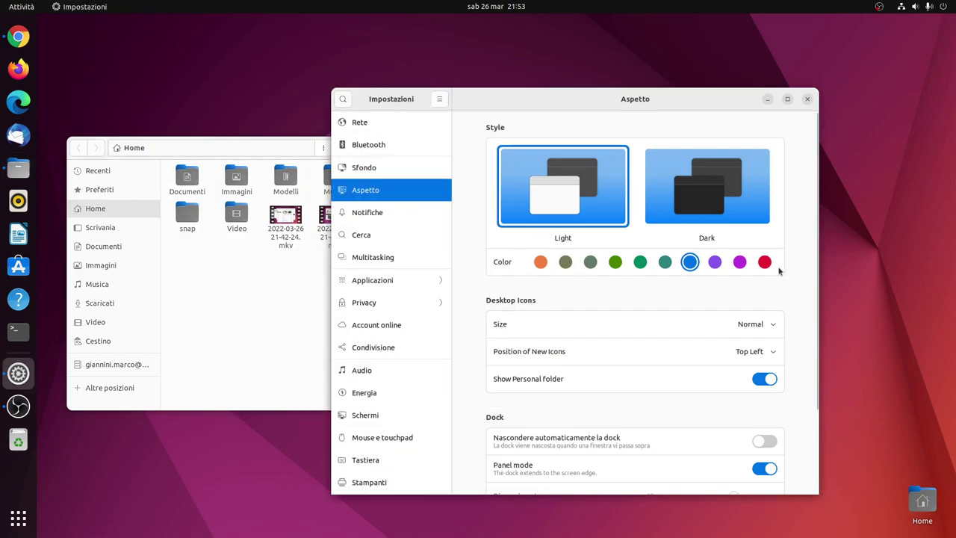
# Step: Try the red and magenta accent colours, restore Orange, and check the Home folder window
pyautogui.click(767, 265)
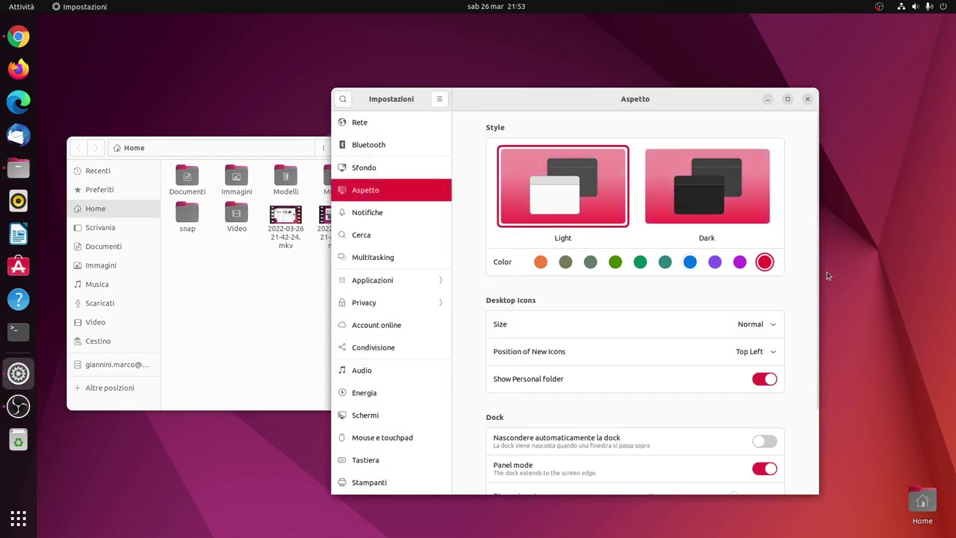
pyautogui.click(740, 263)
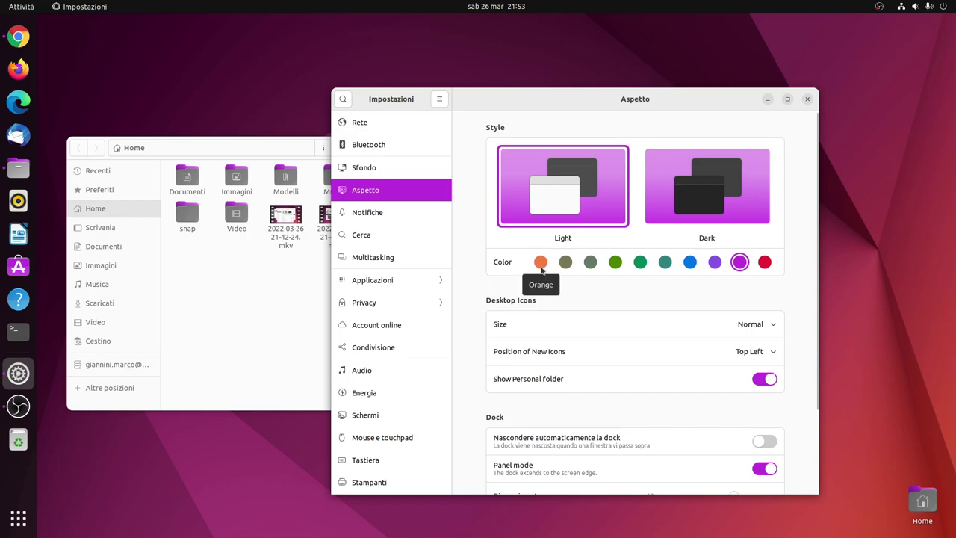
pyautogui.click(541, 267)
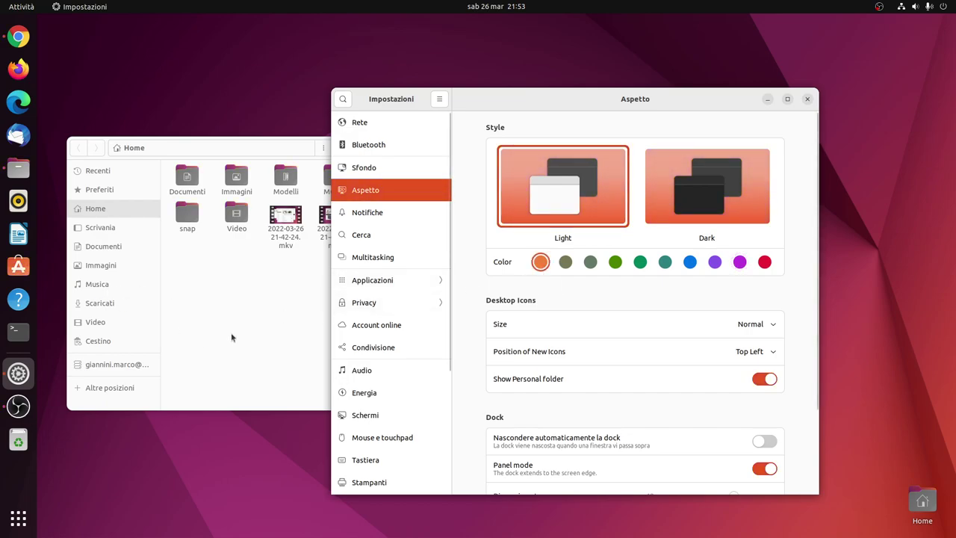
pyautogui.click(203, 300)
pyautogui.click(562, 108)
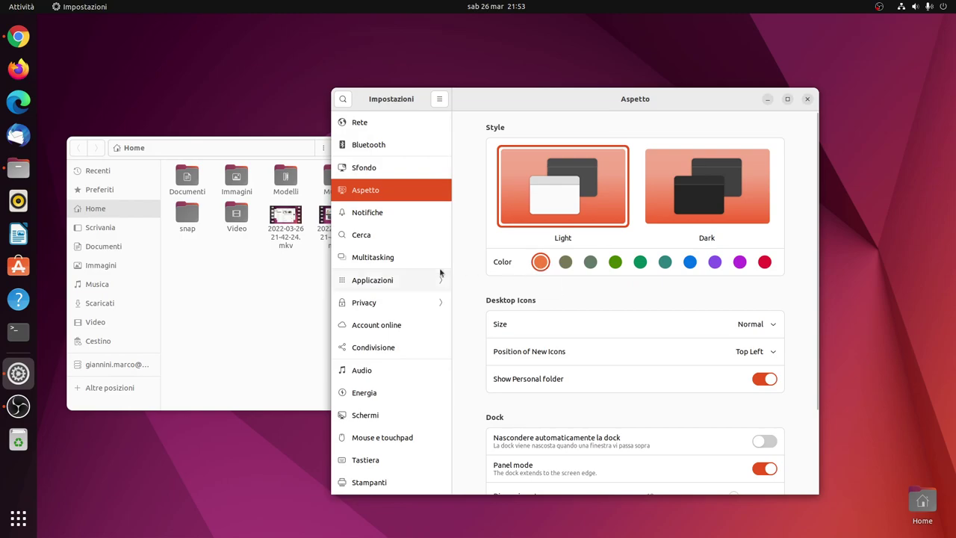
pyautogui.click(240, 271)
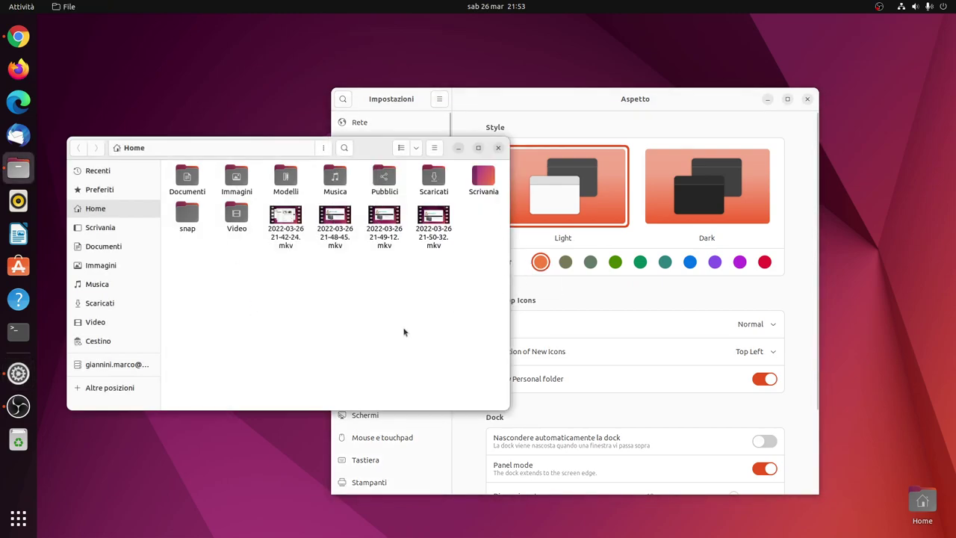
pyautogui.click(649, 109)
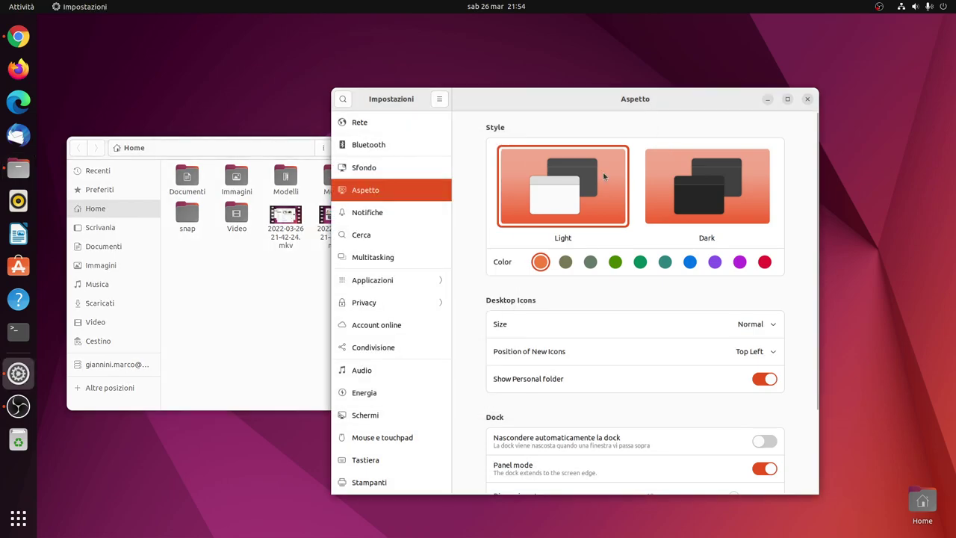
# Step: Try the Large and Small sizes for the desktop icons and set the size back to Normal
pyautogui.moveTo(597, 99); pyautogui.dragTo(564, 96)
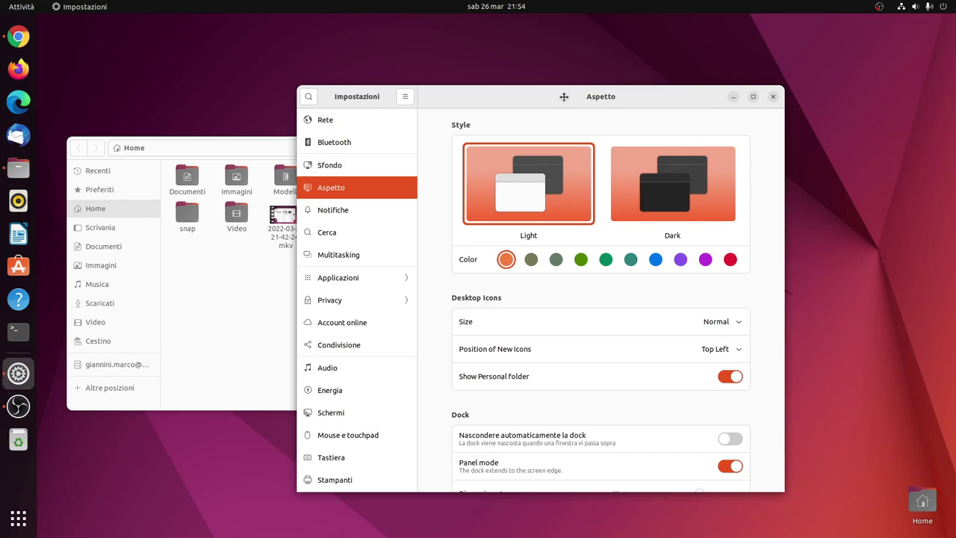
pyautogui.moveTo(564, 97); pyautogui.dragTo(586, 95)
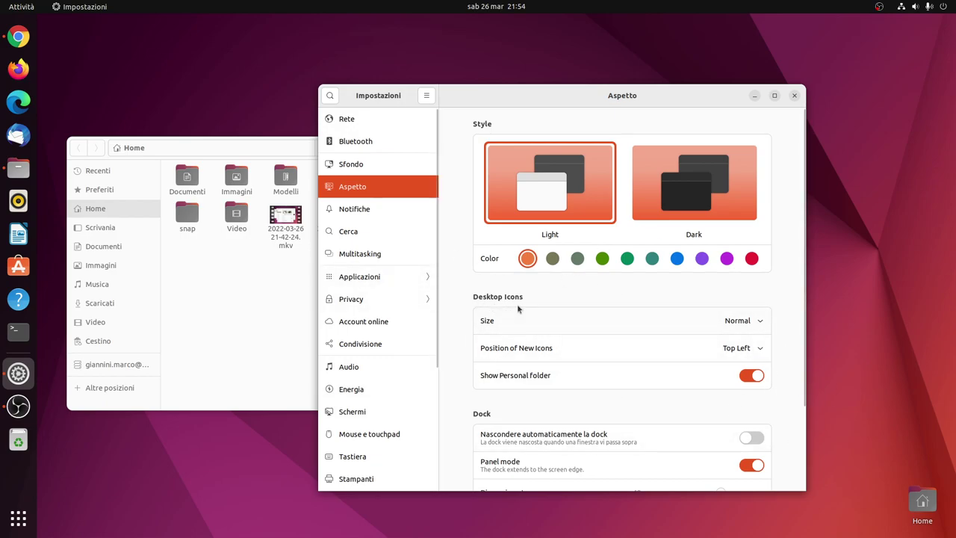
pyautogui.click(753, 322)
pyautogui.click(730, 397)
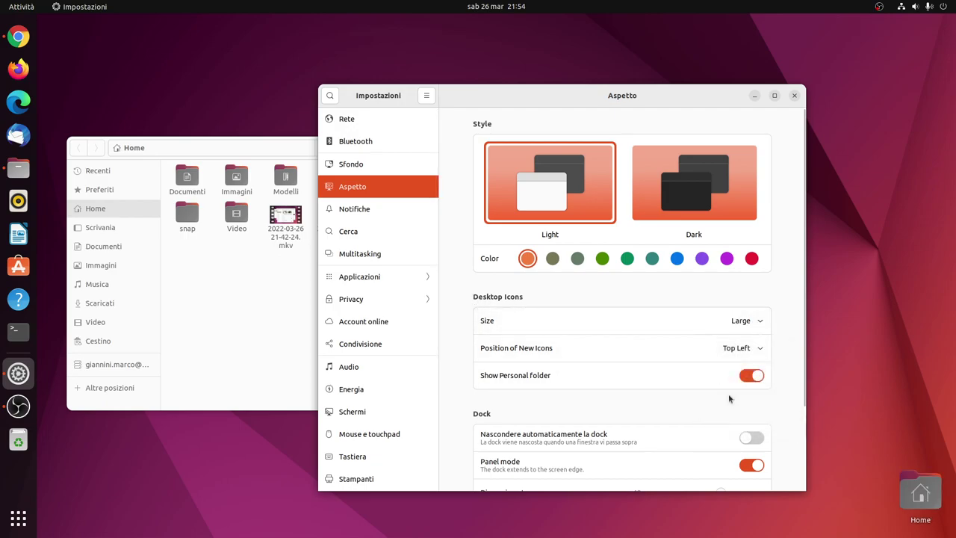
pyautogui.click(740, 320)
pyautogui.click(743, 347)
pyautogui.click(753, 321)
pyautogui.click(750, 397)
pyautogui.click(754, 321)
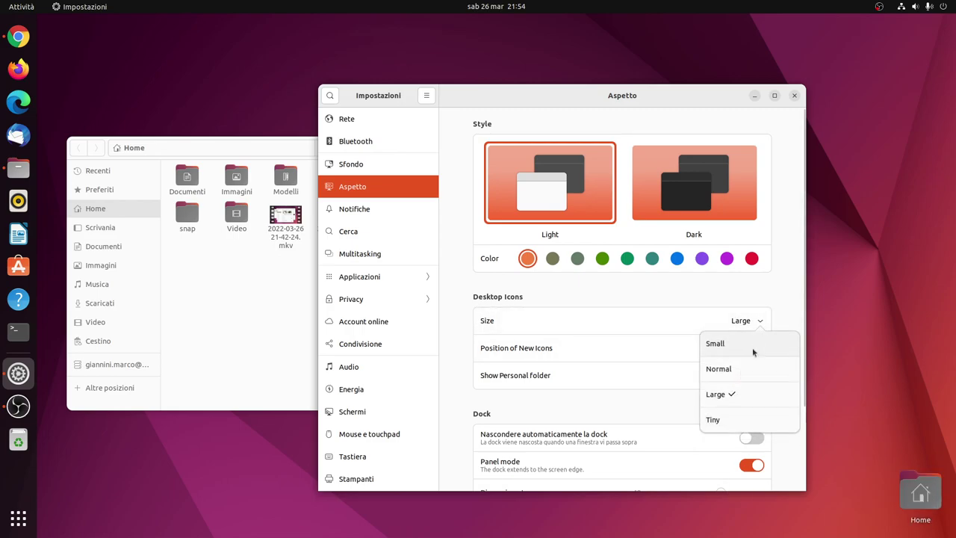
pyautogui.click(741, 369)
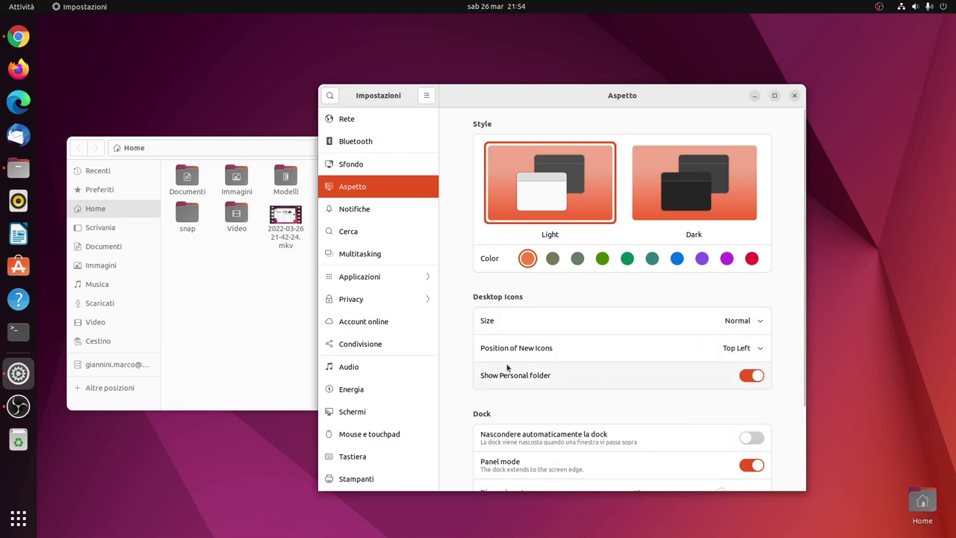
# Step: Set the position of new desktop icons to Bottom Right and close the reopened list of positions
pyautogui.click(752, 353)
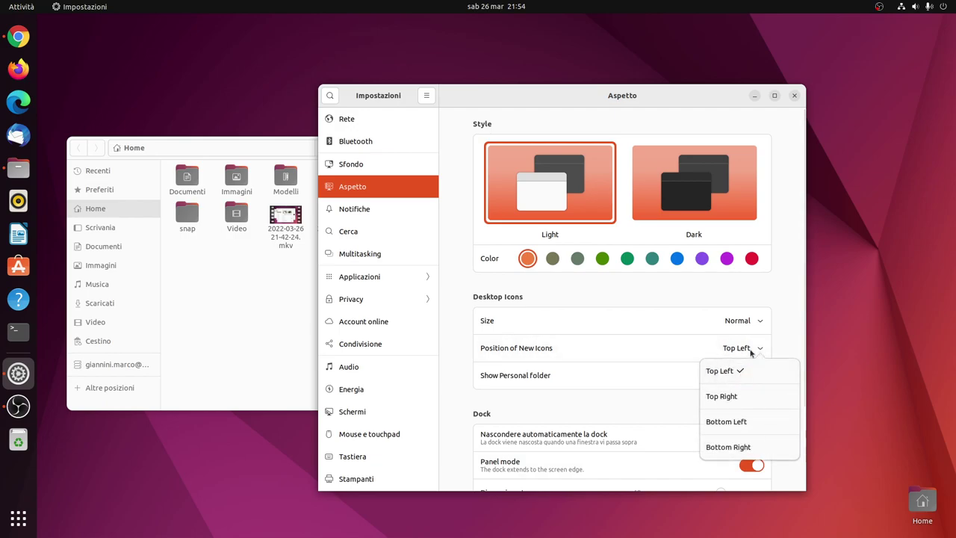
pyautogui.click(745, 447)
pyautogui.click(738, 351)
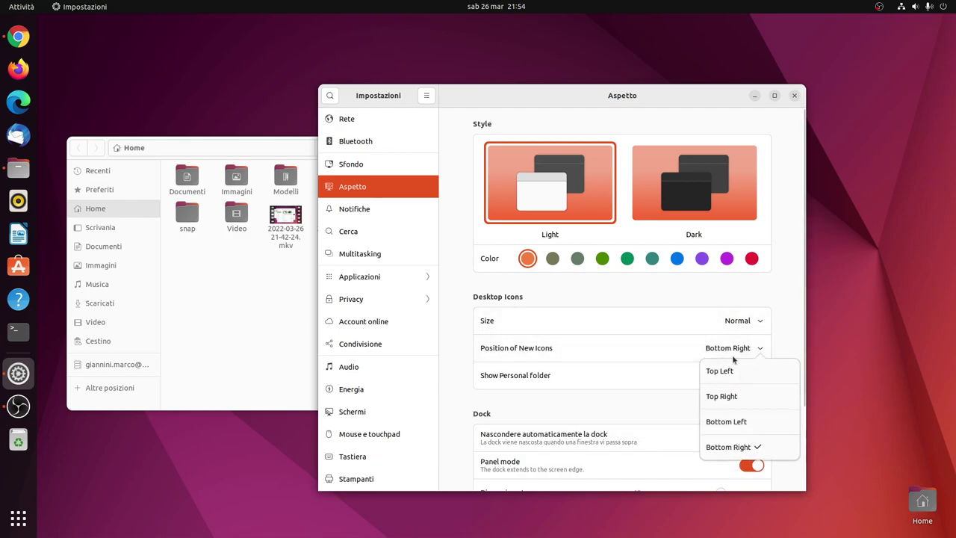
pyautogui.click(625, 352)
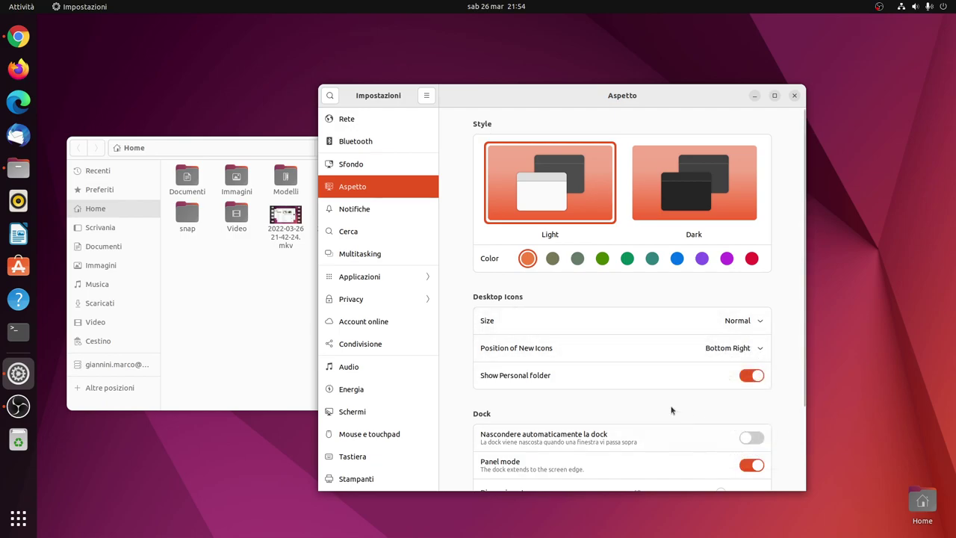
# Step: Hide and show the Personal folder icon on the desktop twice, leaving it shown
pyautogui.click(751, 376)
pyautogui.click(751, 375)
pyautogui.click(751, 376)
pyautogui.click(751, 376)
# Step: Move the Settings window up and to the left, then bring the Home folder window forward and minimize it
pyautogui.moveTo(634, 97); pyautogui.dragTo(579, 83)
pyautogui.click(251, 256)
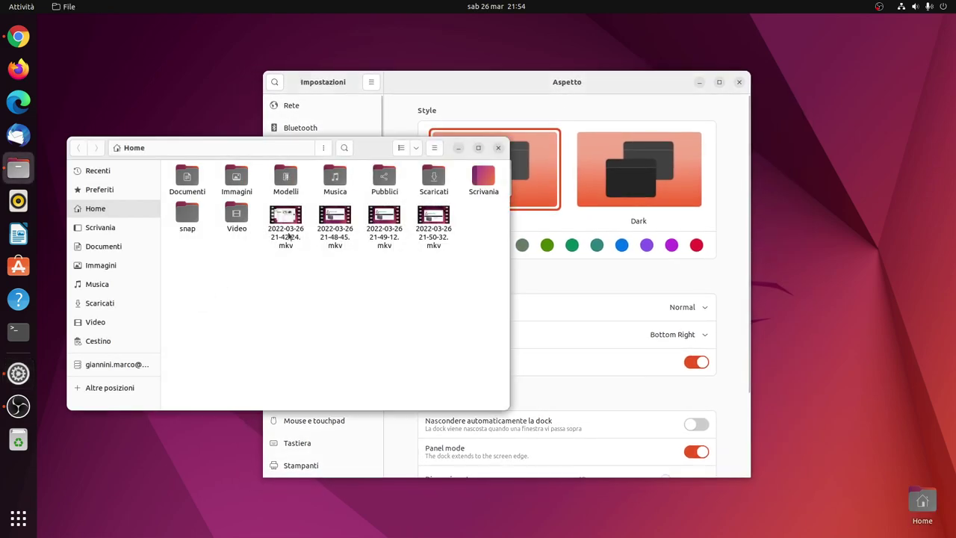
pyautogui.click(456, 149)
# Step: Try the Bottom and Destra screen positions for the dock and set the position back to Sinistra
pyautogui.scroll(-3, 732, 316)
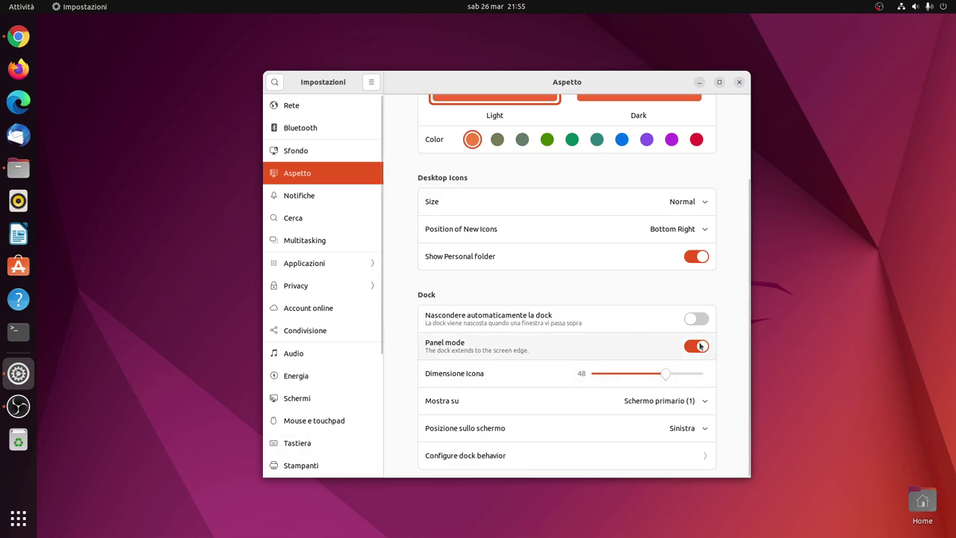
pyautogui.click(685, 430)
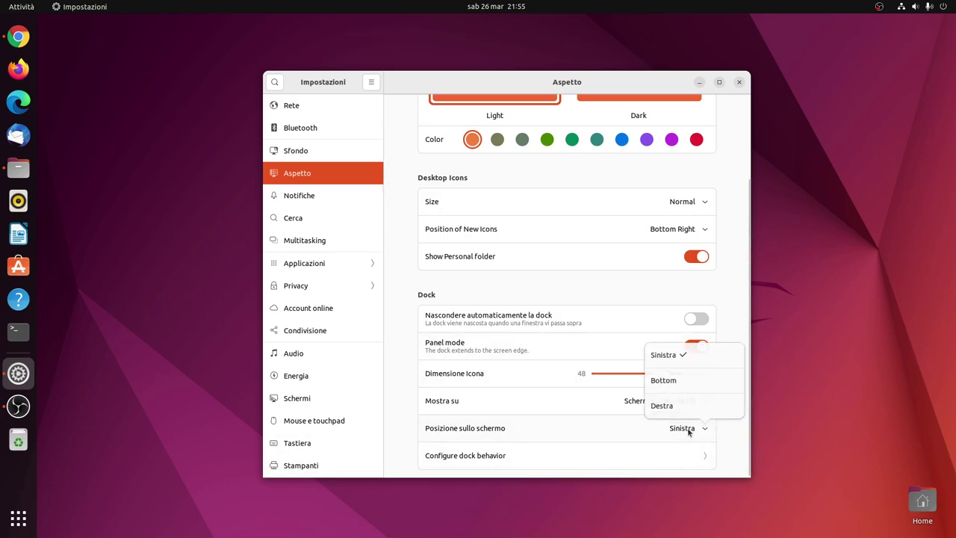
pyautogui.click(697, 381)
pyautogui.click(699, 428)
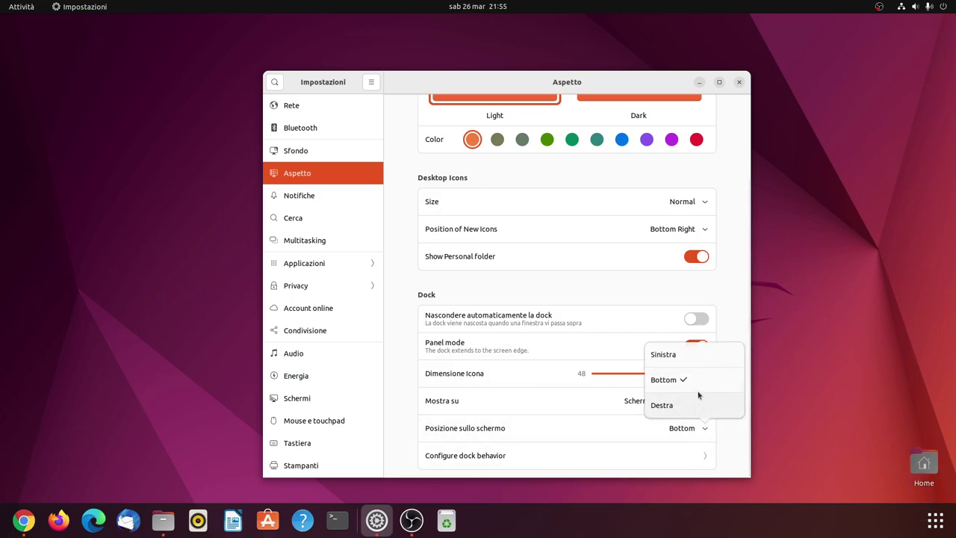
pyautogui.click(699, 401)
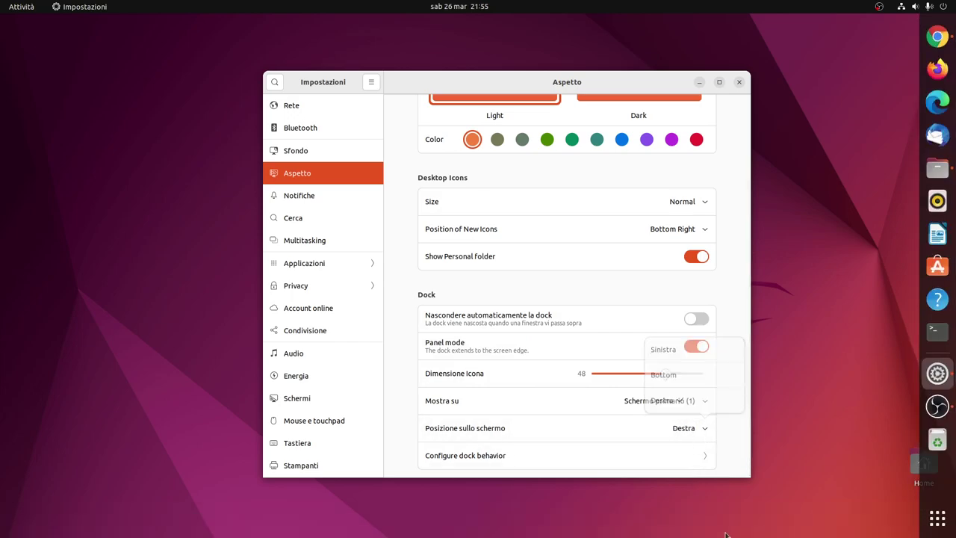
pyautogui.click(686, 429)
pyautogui.click(687, 352)
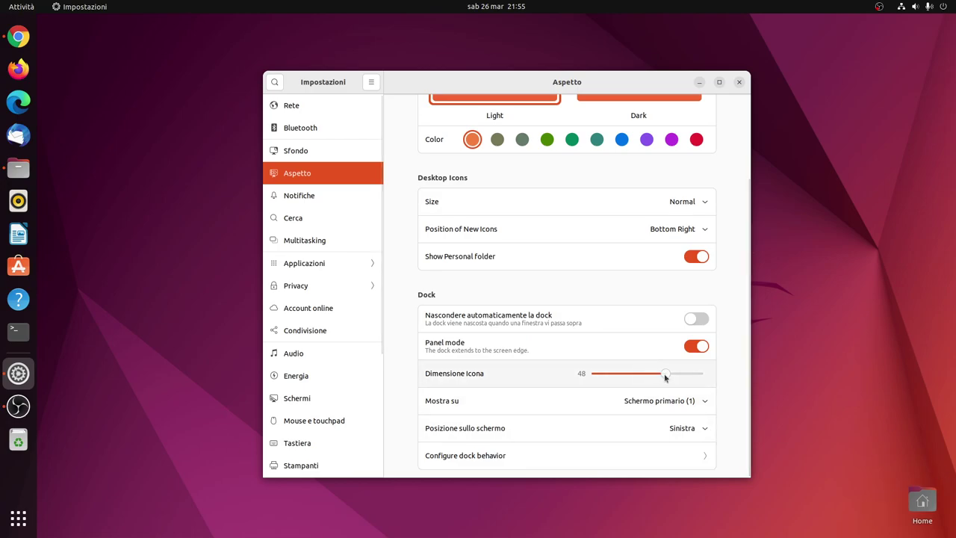
# Step: Try the dock icon size at 16 and set it back to 48
pyautogui.scroll(-4, 665, 375)
pyautogui.scroll(-12, 664, 377)
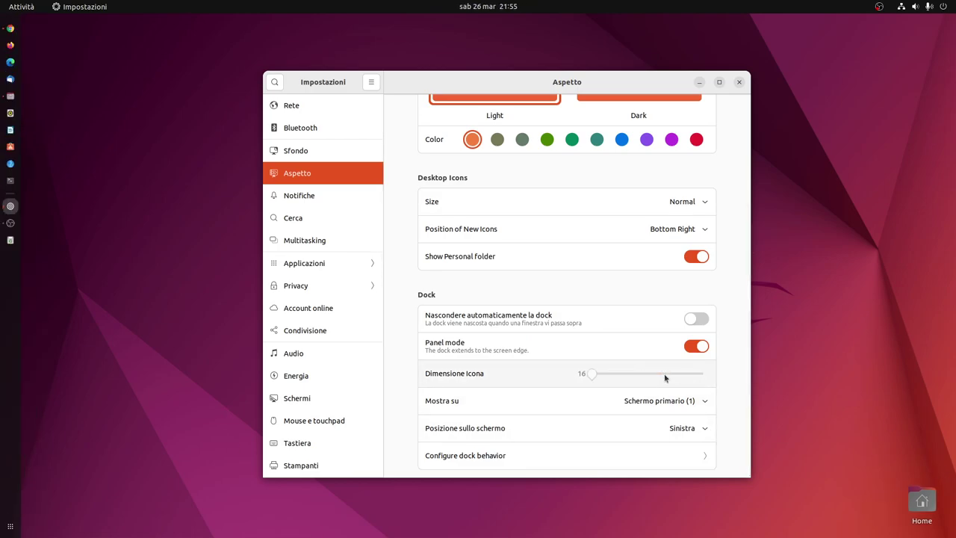
pyautogui.scroll(8, 664, 377)
pyautogui.scroll(8, 665, 378)
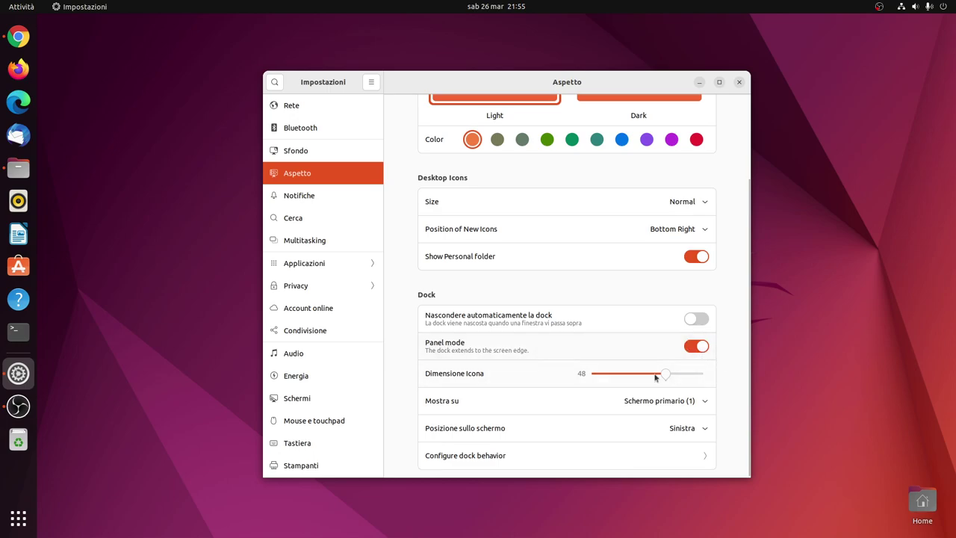
# Step: Turn off the dock's Panel mode and set its position to Bottom, moving the Settings window clear of the dock
pyautogui.click(699, 346)
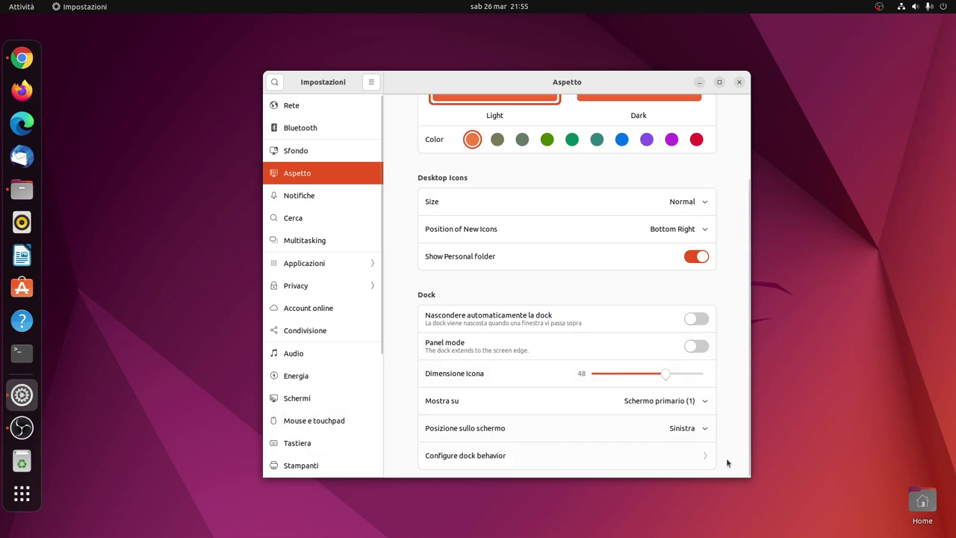
pyautogui.click(689, 428)
pyautogui.click(717, 380)
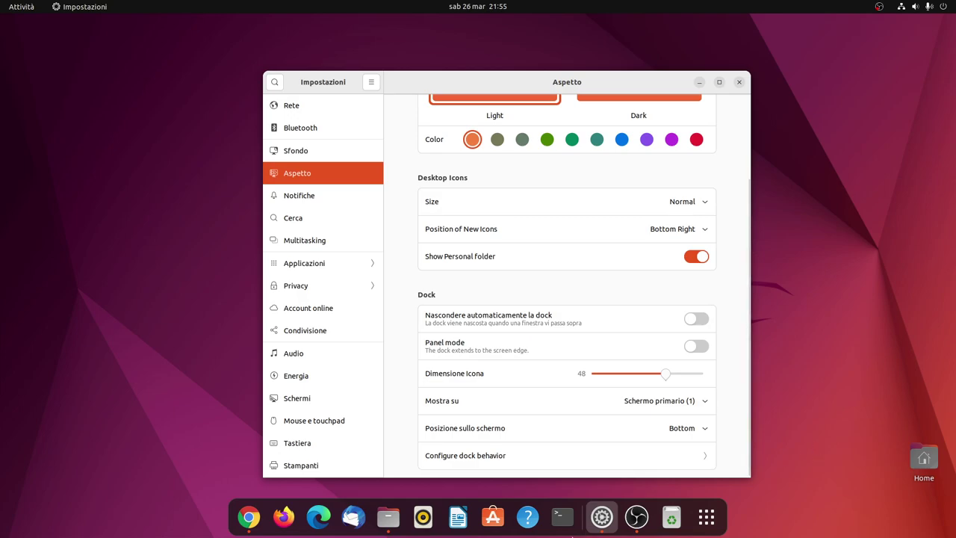
pyautogui.moveTo(517, 83); pyautogui.dragTo(467, 66)
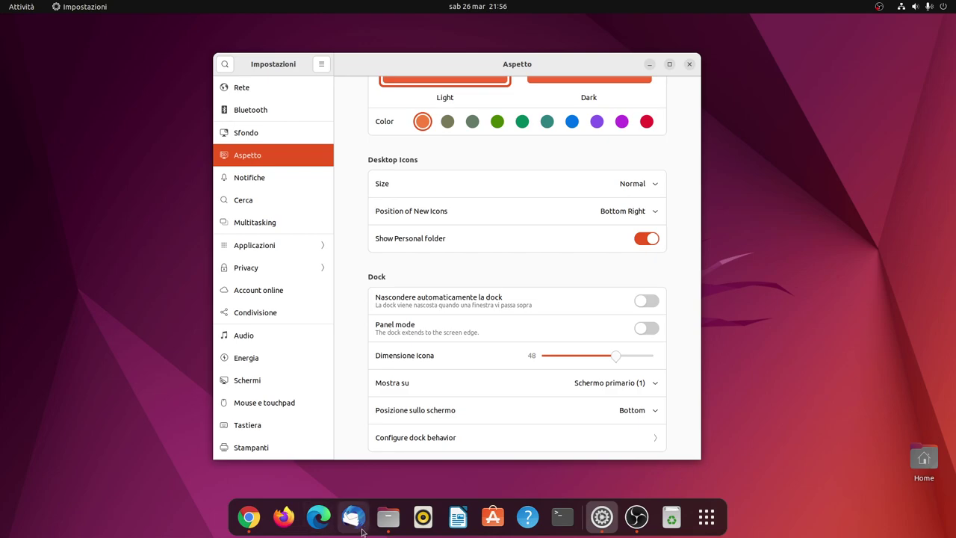
# Step: Restore the Google Chrome window from the dock and minimize it again, two times in a row
pyautogui.click(249, 516)
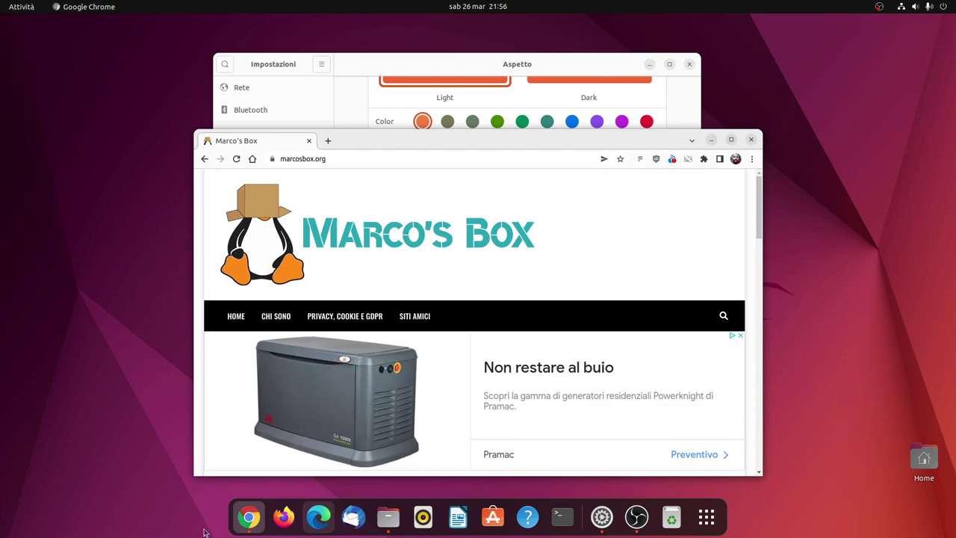
pyautogui.click(712, 141)
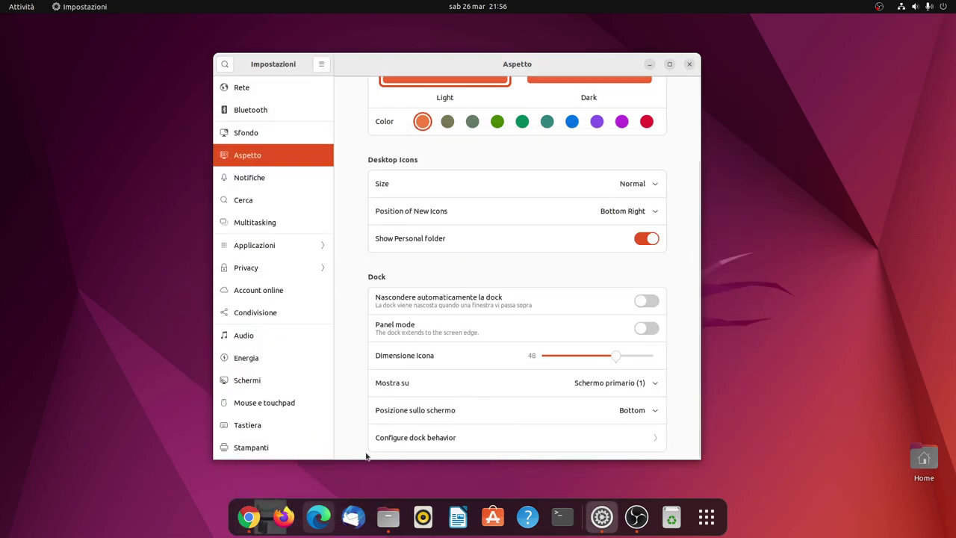
pyautogui.click(249, 517)
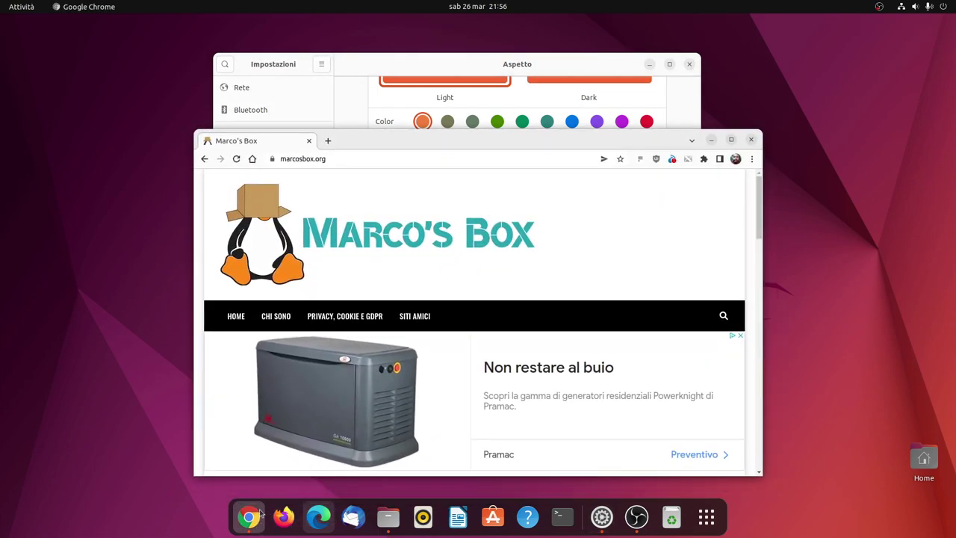
pyautogui.click(712, 141)
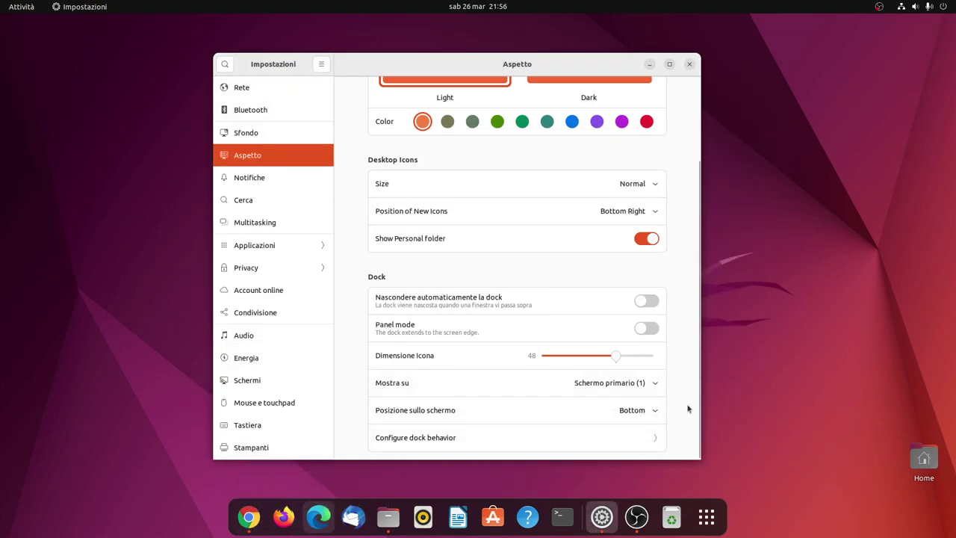
# Step: Turn the dock's Panel mode back on and set its screen position to Sinistra
pyautogui.scroll(1, 692, 371)
pyautogui.scroll(-1, 692, 371)
pyautogui.click(647, 329)
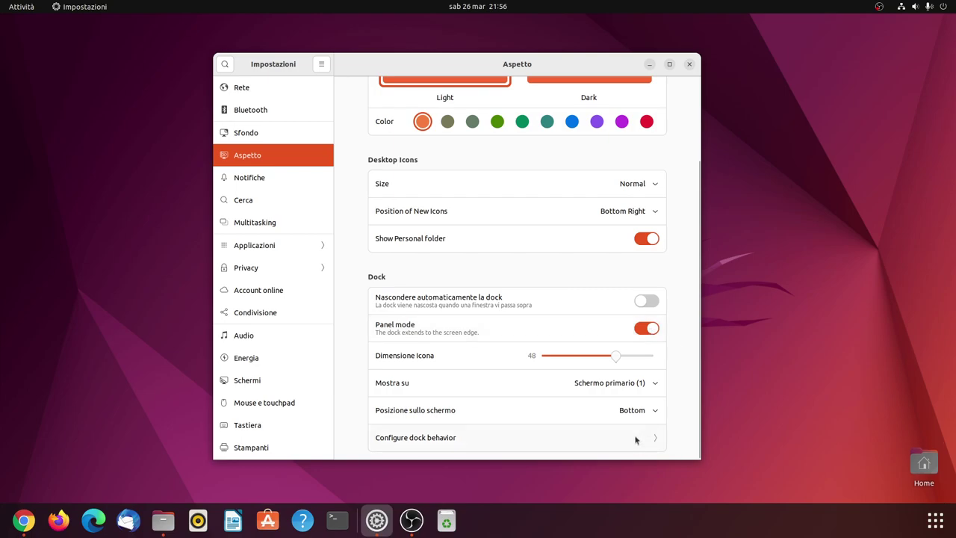
pyautogui.click(643, 410)
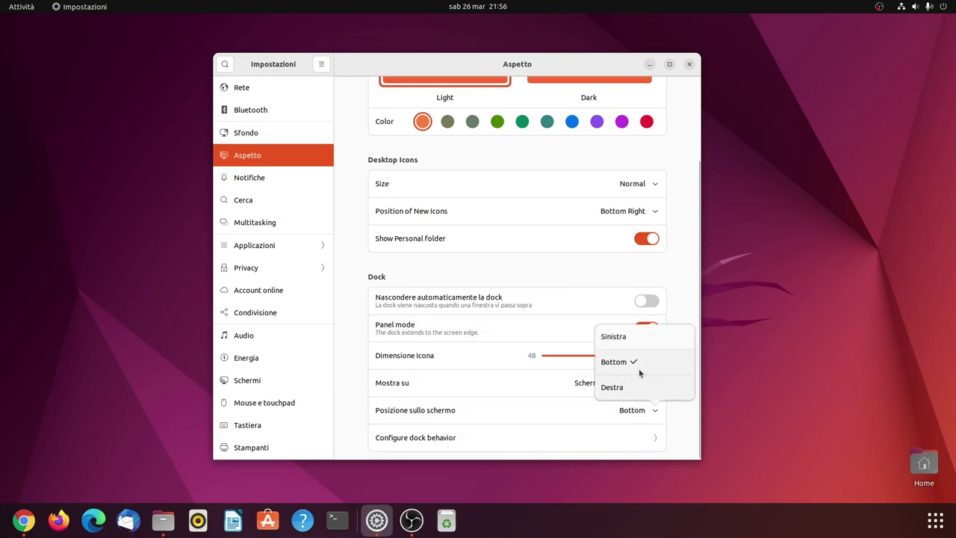
pyautogui.click(641, 338)
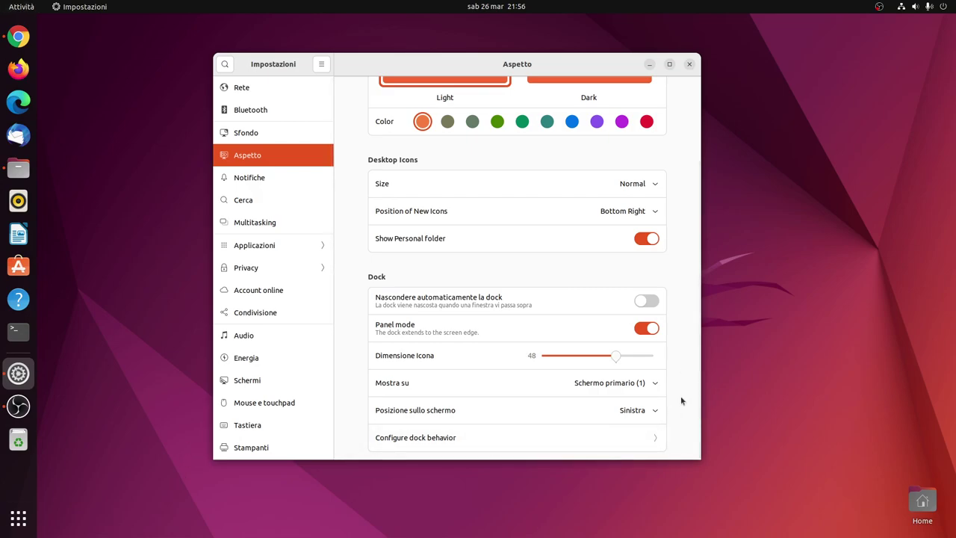
# Step: Try automatic hiding of the dock with the Settings window maximized, then restore the window and turn automatic hiding off
pyautogui.click(652, 303)
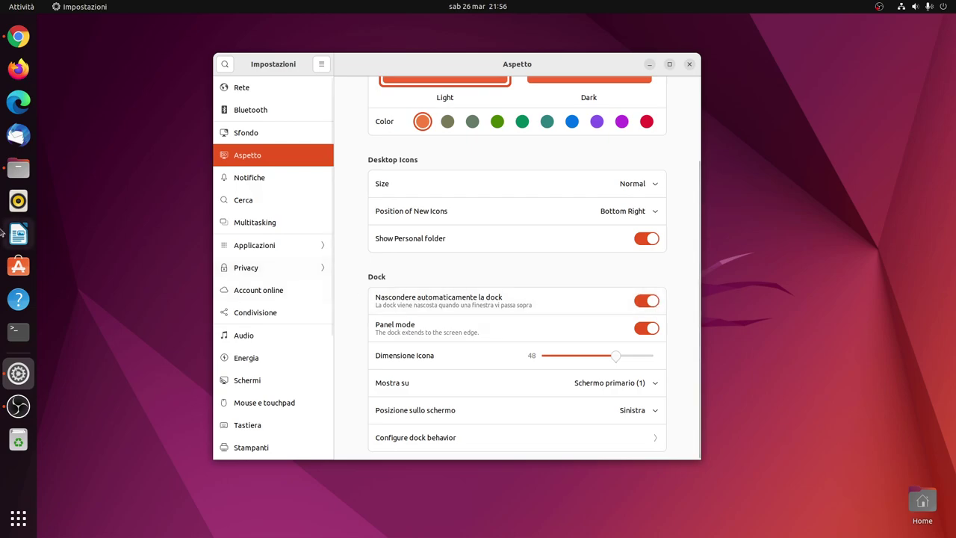
pyautogui.click(670, 63)
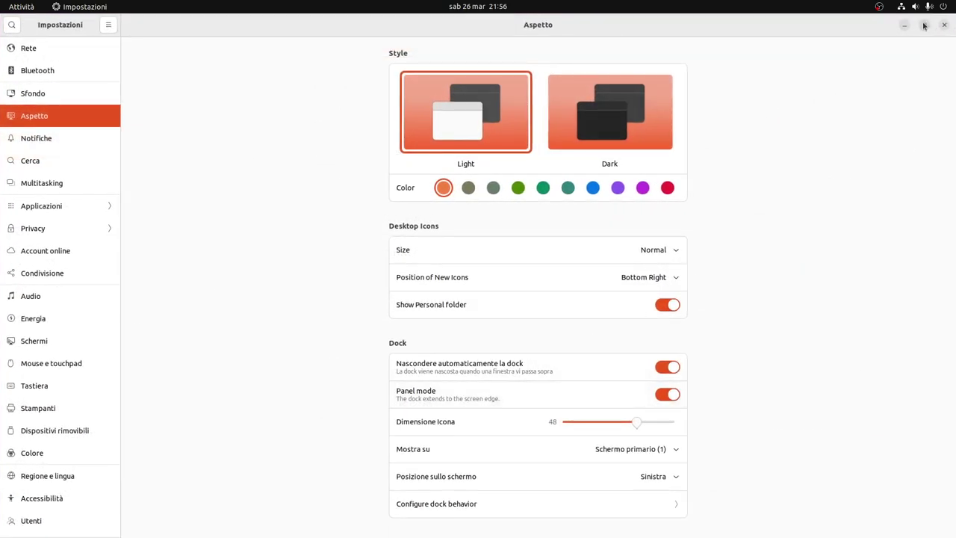
pyautogui.click(924, 26)
pyautogui.scroll(-2, 524, 313)
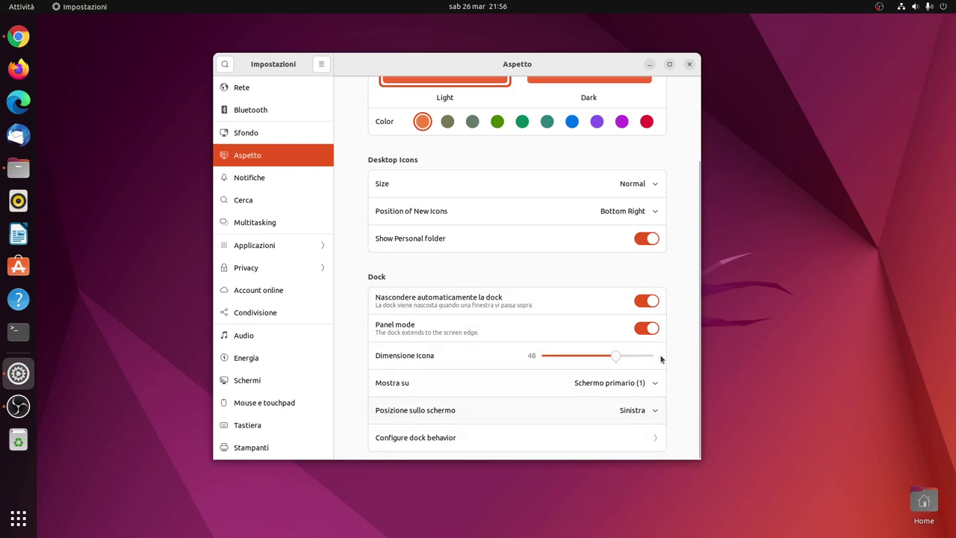
pyautogui.click(651, 299)
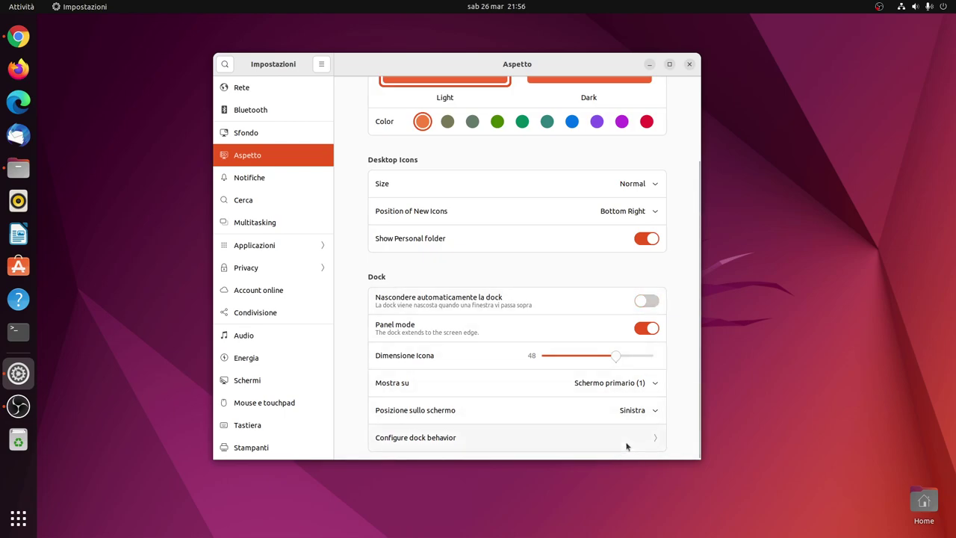
# Step: Open the dock behavior options, switch Include Unmounted Volumes on and off again, and close the dialog
pyautogui.click(524, 444)
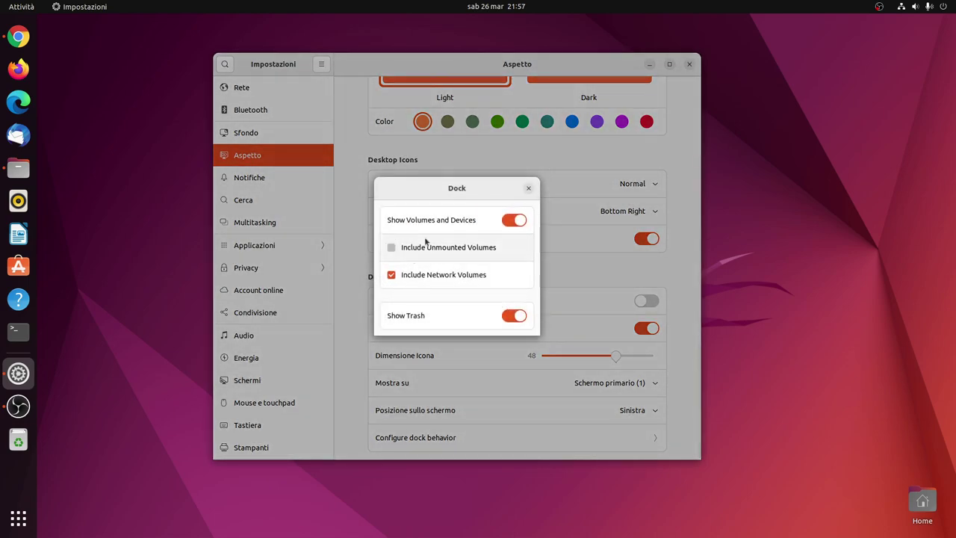
pyautogui.click(427, 247)
pyautogui.click(427, 249)
pyautogui.click(530, 188)
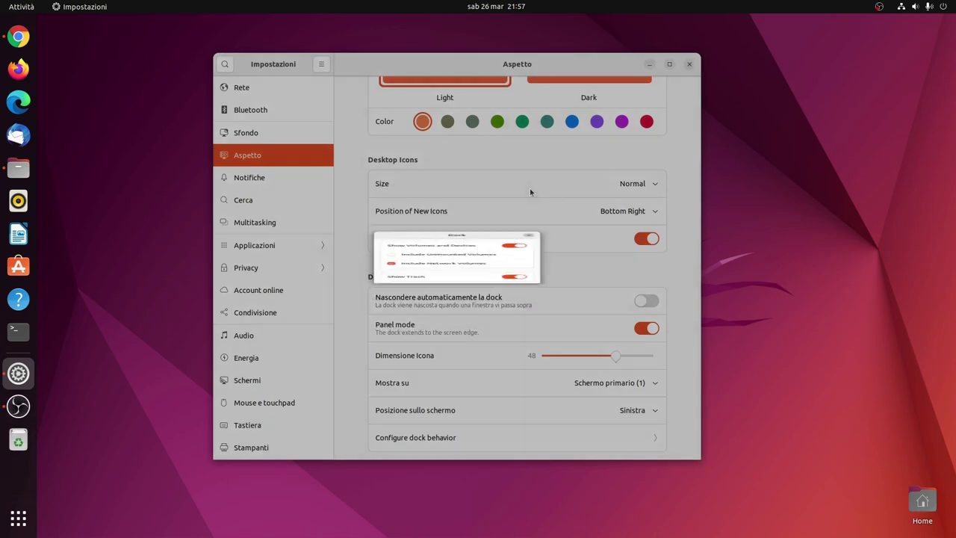